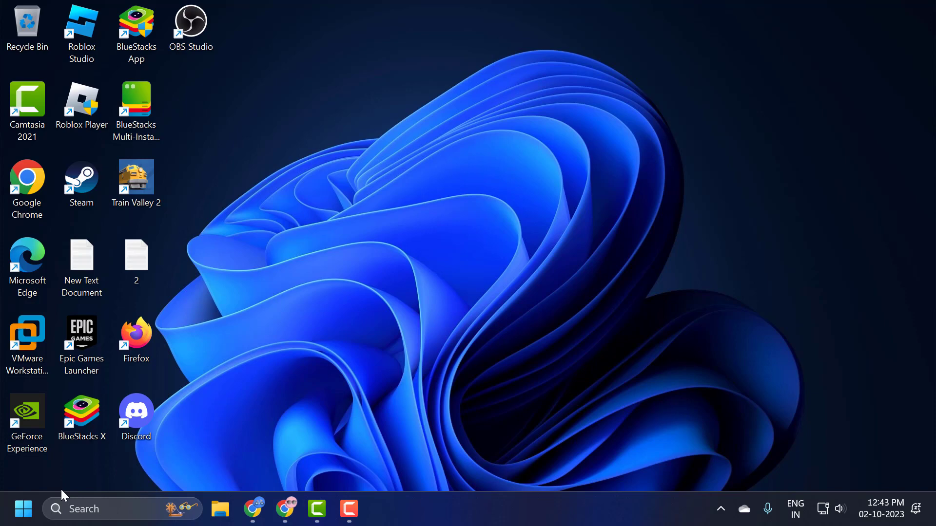
Open Device Manager from the Start menu and select HID-compliant mouse under 'Mice and other pointing devices'.
right_click(24, 509)
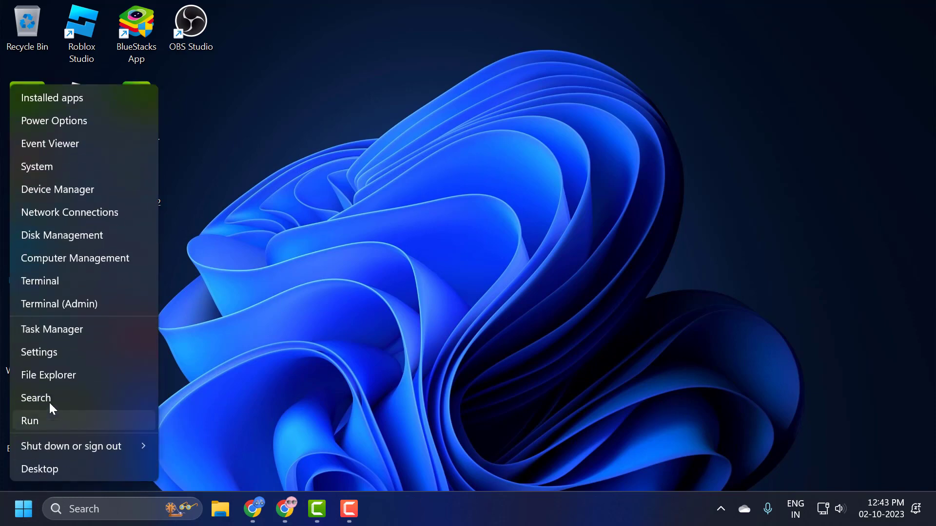
click(62, 188)
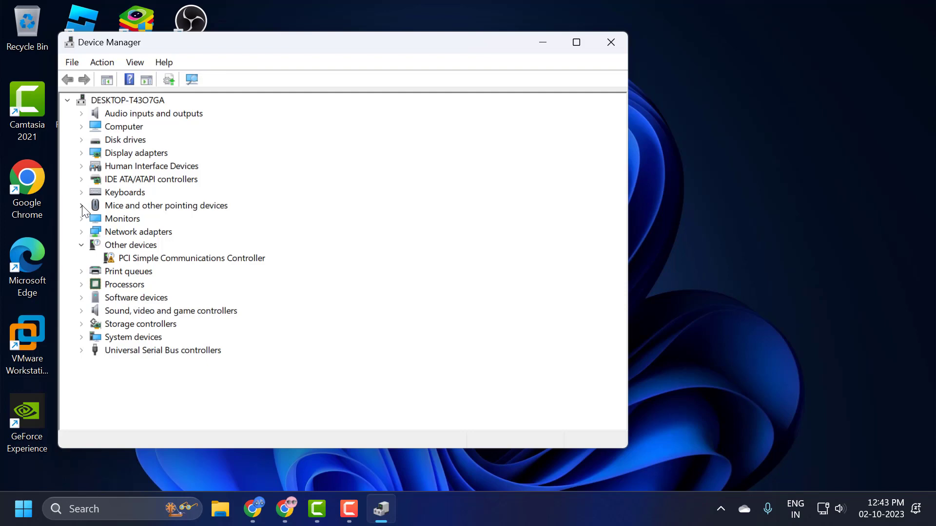
click(82, 205)
click(164, 217)
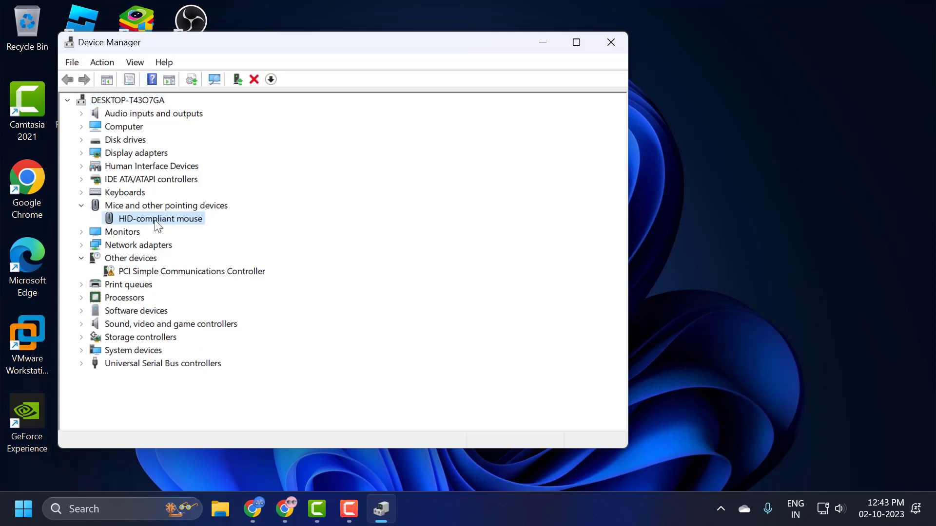
Update the HID-compliant mouse driver by picking HID-compliant mouse from the drivers on this computer.
right_click(163, 223)
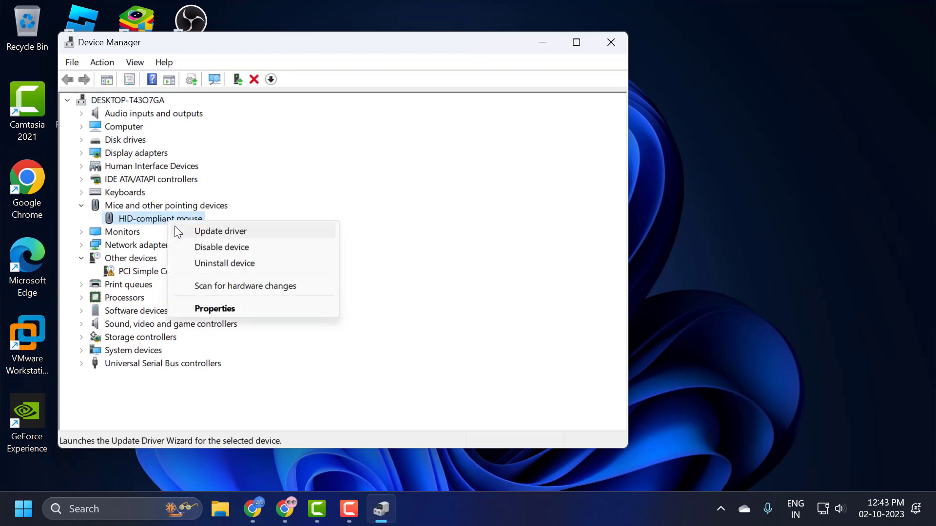
click(181, 230)
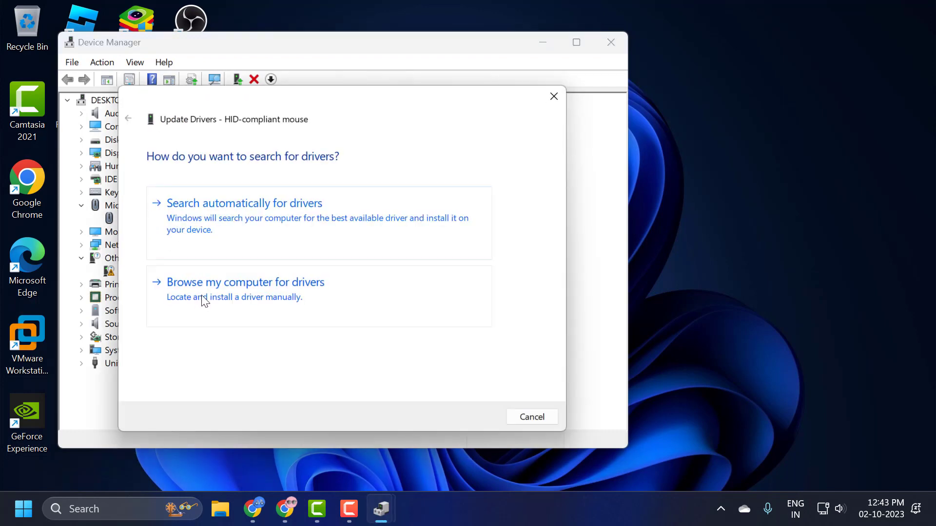
click(222, 301)
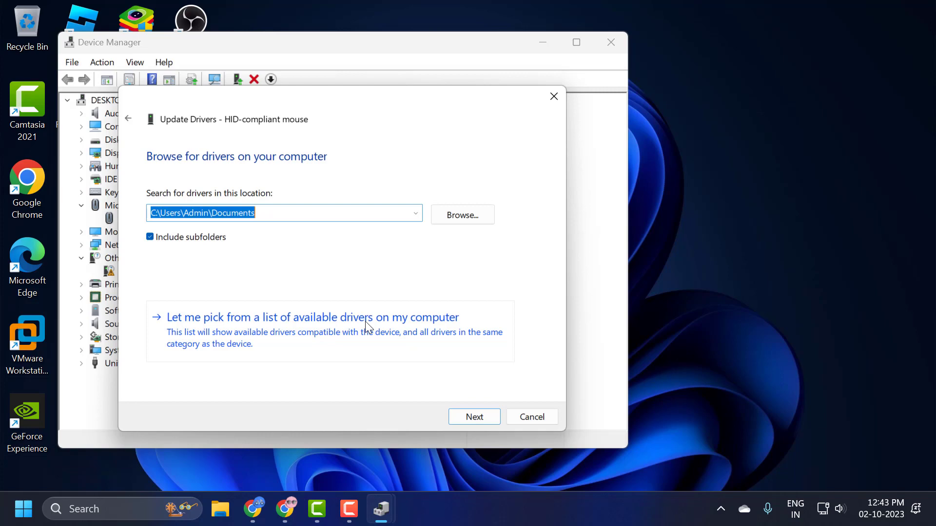
click(318, 337)
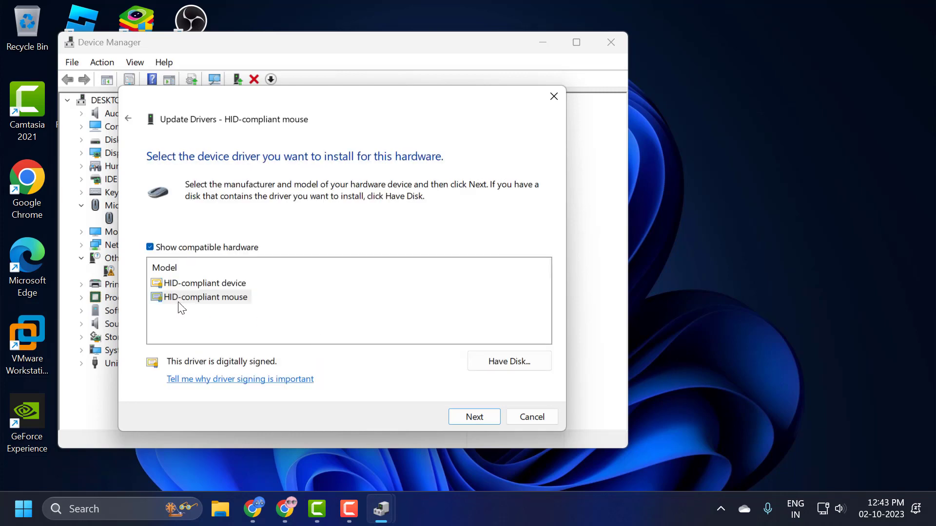
click(238, 308)
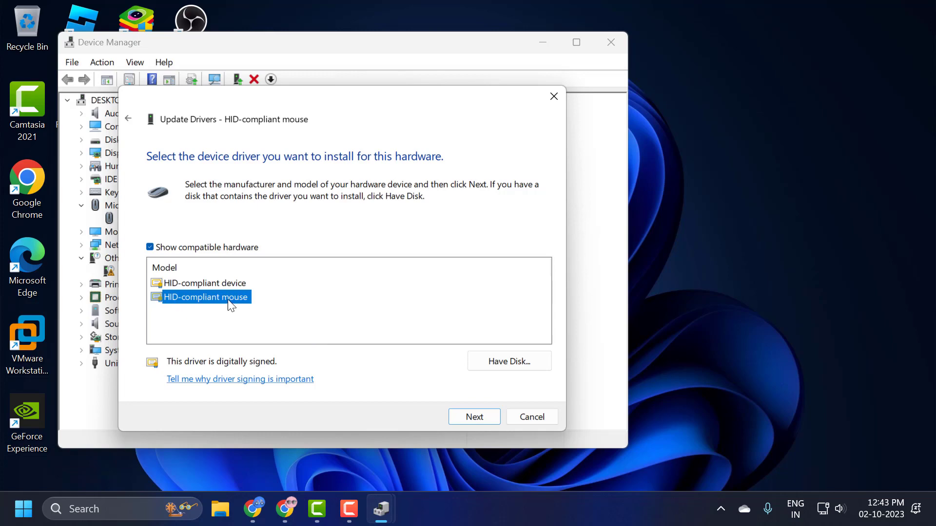
click(475, 417)
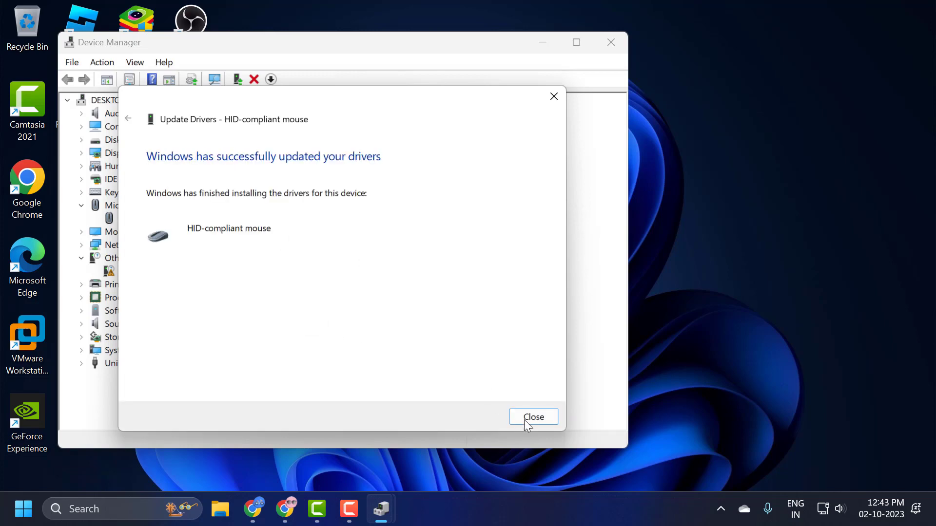
click(524, 420)
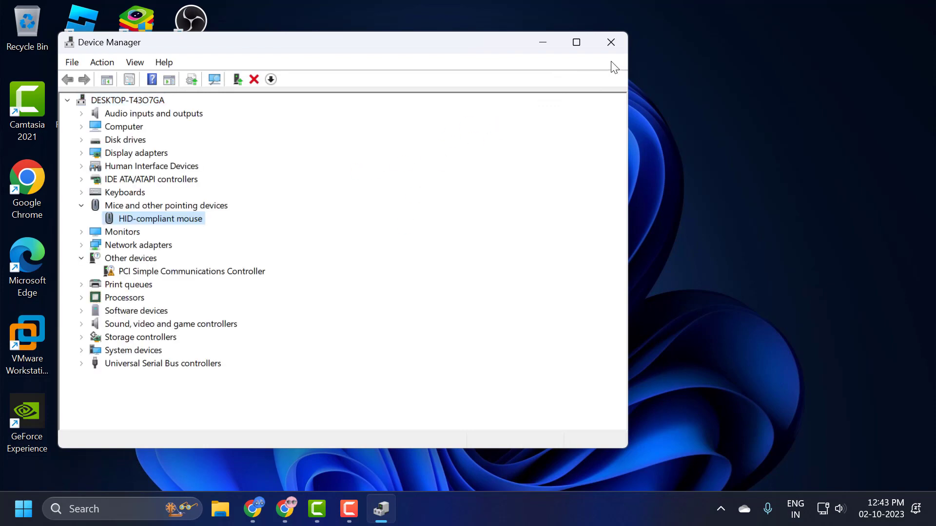
Close Device Manager and open 'Bluetooth and other devices' settings via a 'bluetooth' search.
click(611, 44)
click(149, 501)
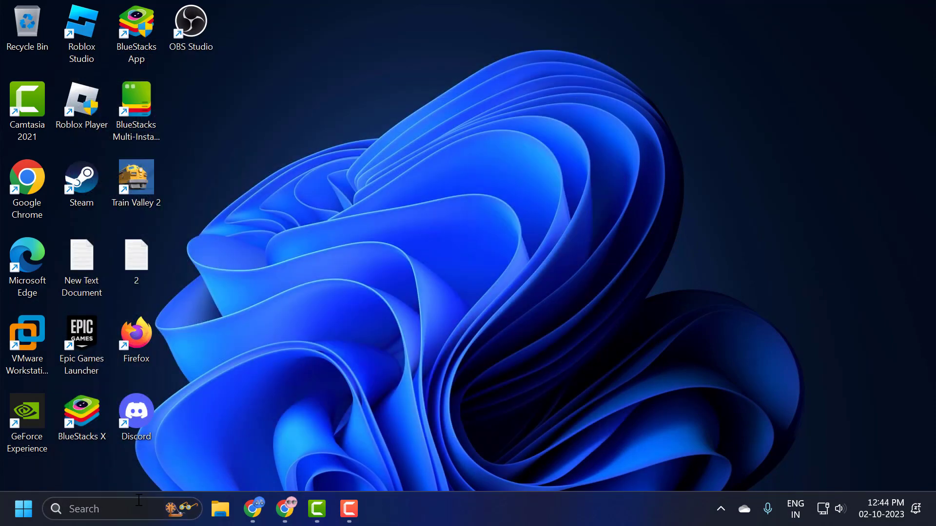
text(bl)
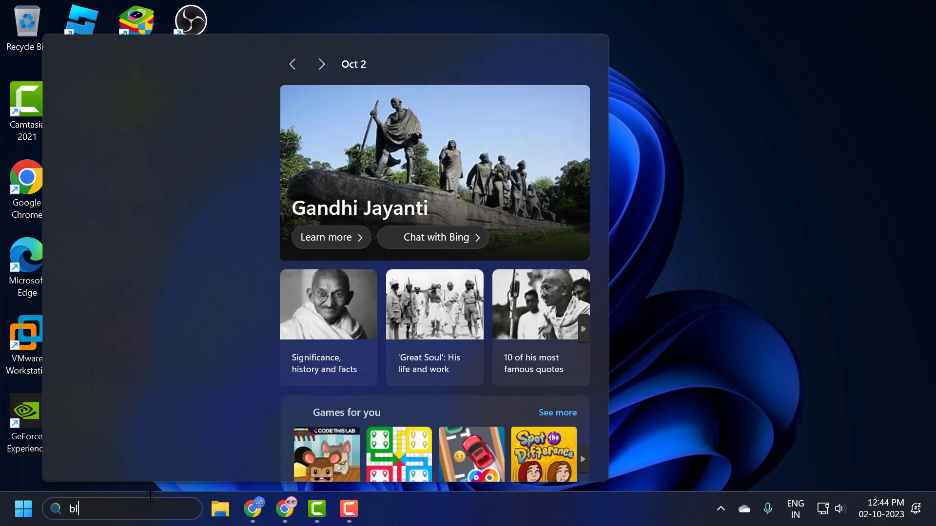
text(uetooth and other device)
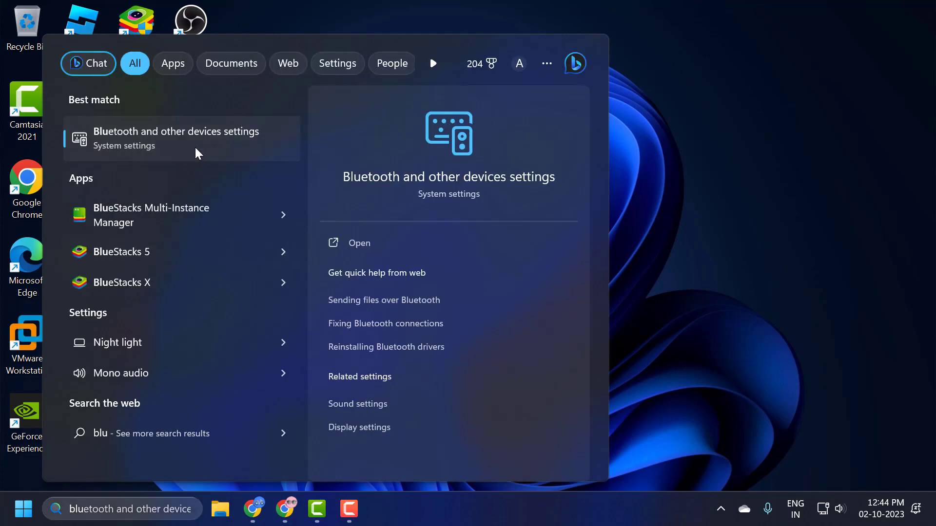
click(195, 146)
scroll(480, 280, down, 2)
scroll(480, 280, down, 2)
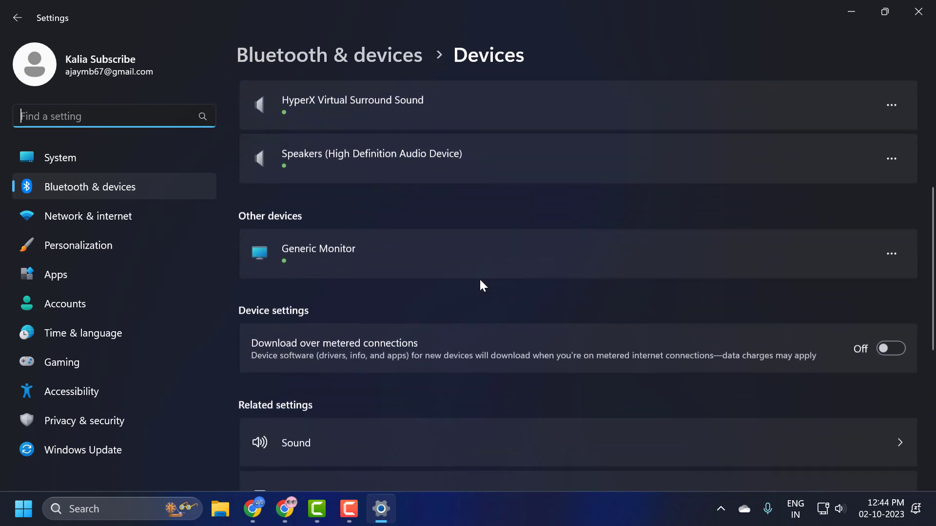
scroll(480, 280, down, 3)
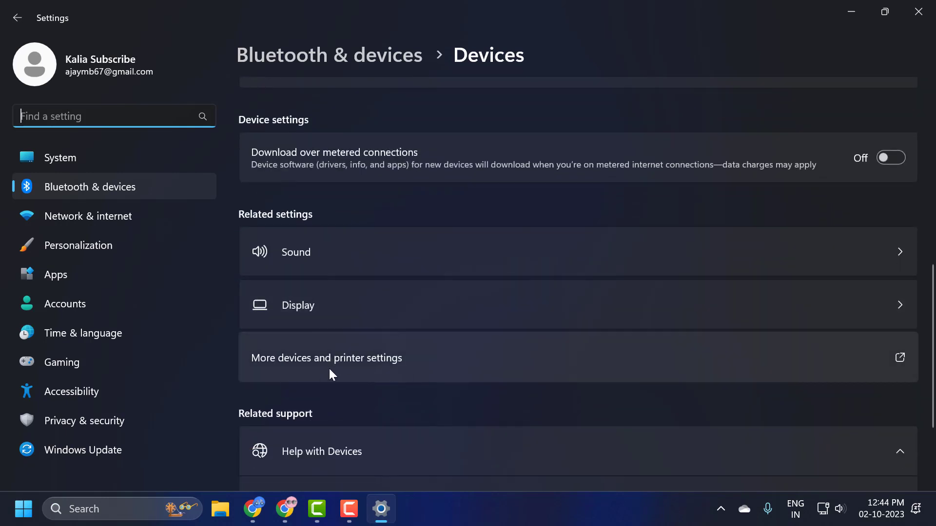
Open Mouse settings for the Dell MS116 USB Optical Mouse from More devices and printer settings.
click(399, 368)
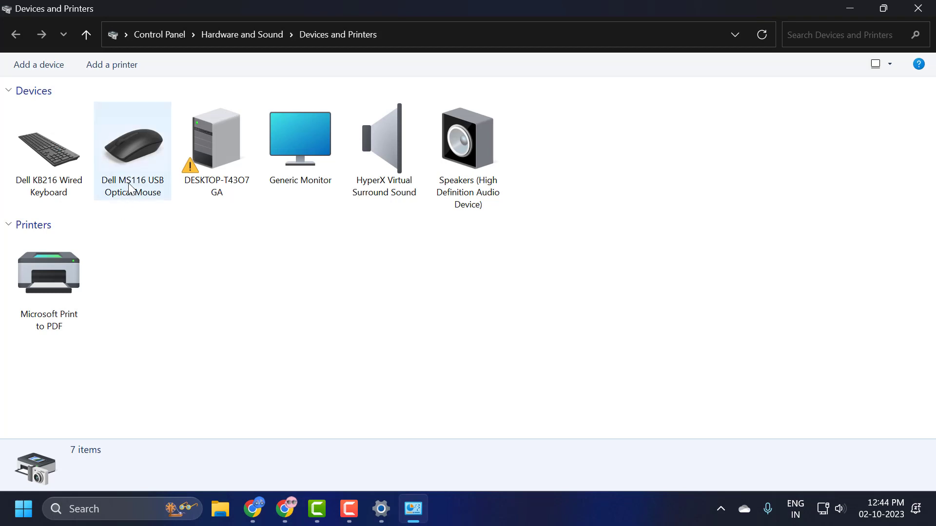
click(130, 188)
right_click(130, 188)
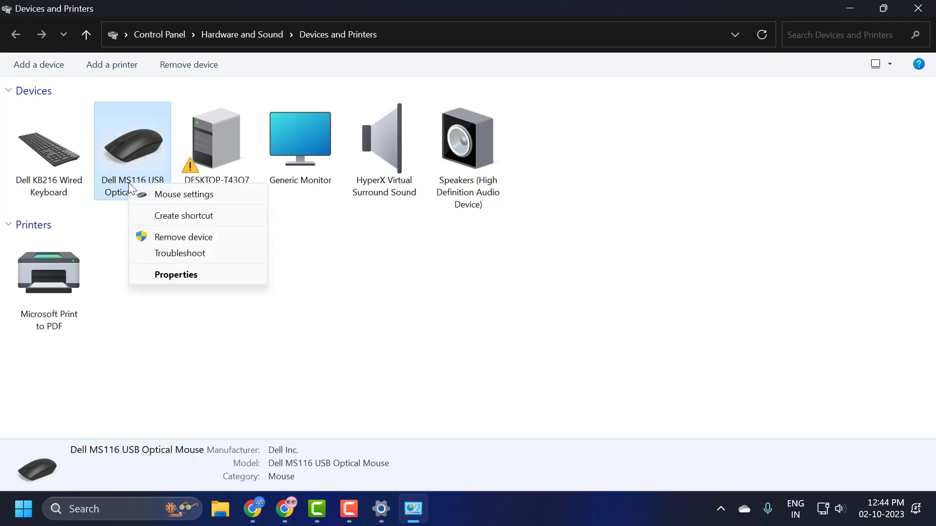
click(150, 194)
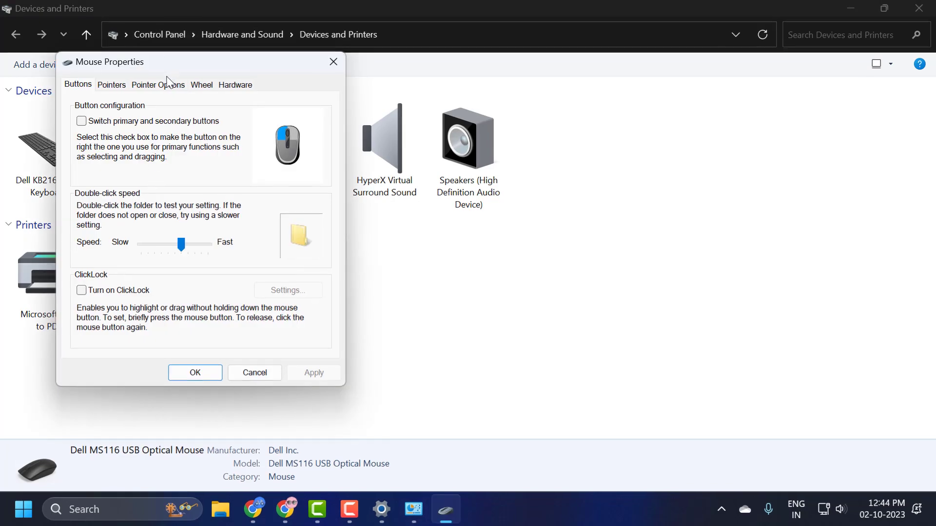
Review the Pointer Options tab's Motion and Visibility settings, then confirm with OK.
click(162, 85)
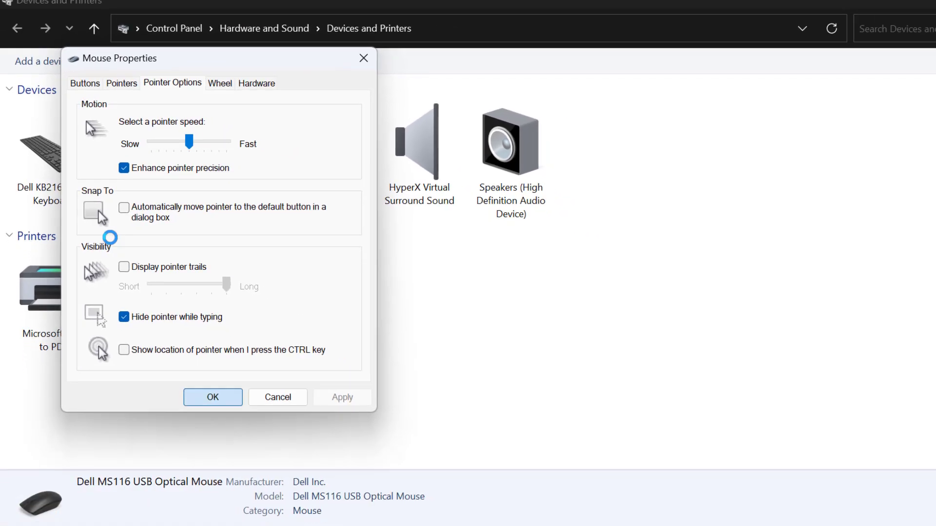
key(Return)
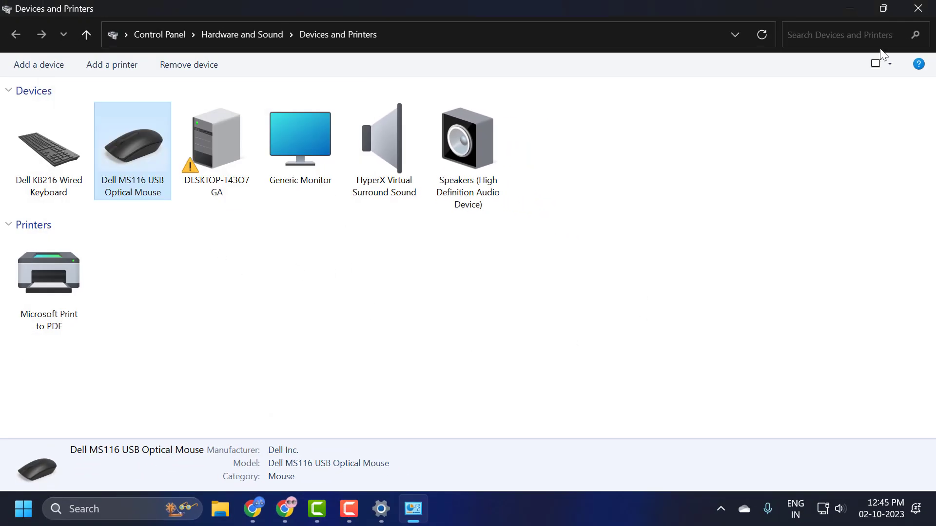
Close the Devices and Printers window and the Settings window.
click(918, 8)
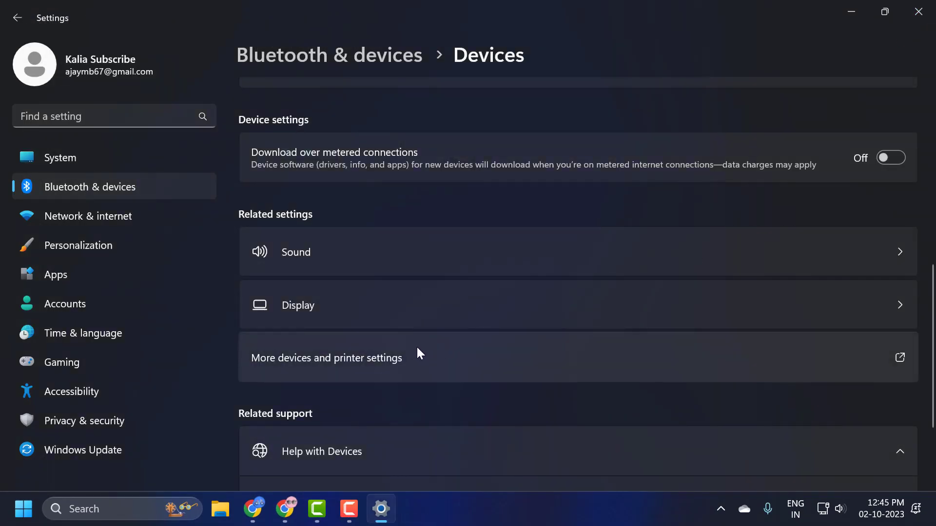
click(919, 10)
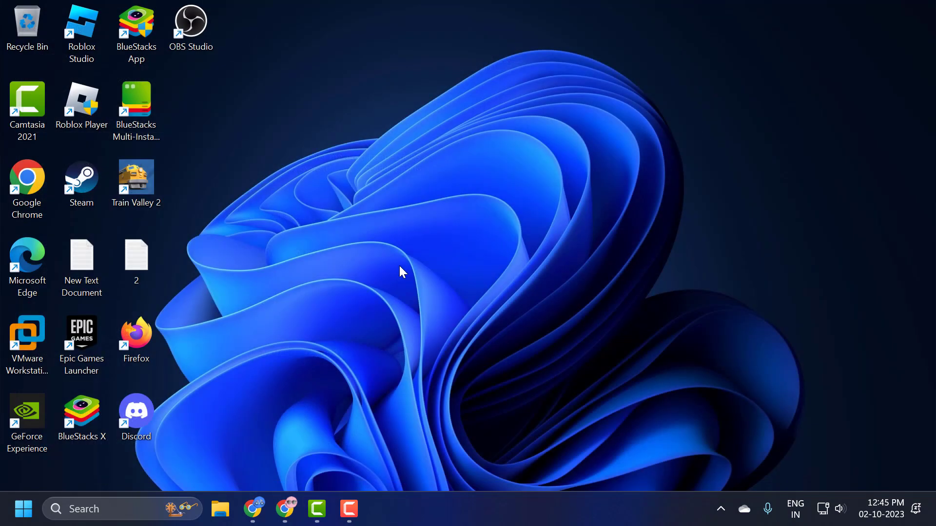